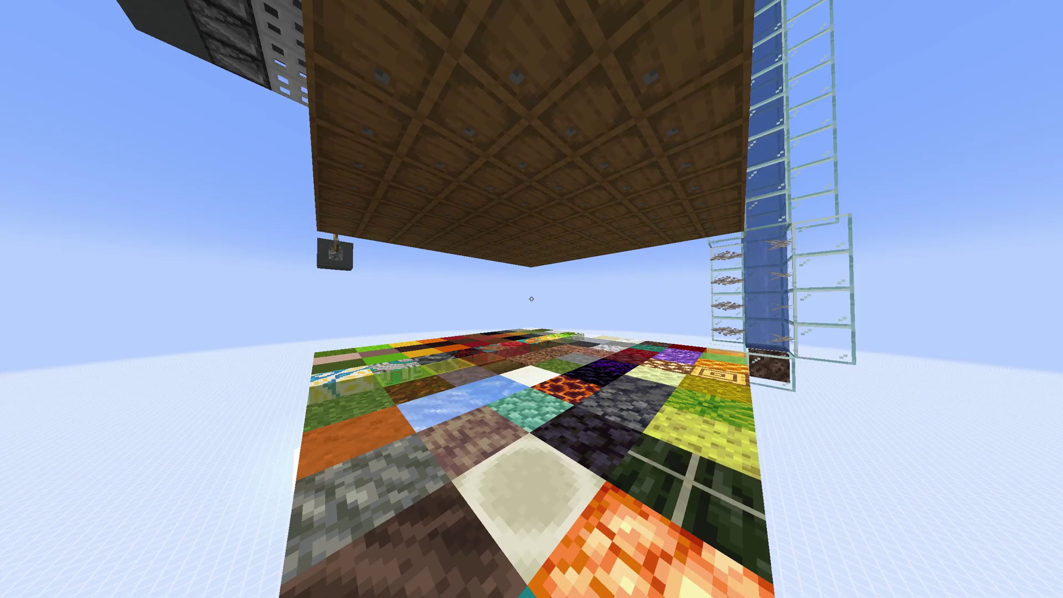
# Step: Fly down toward the coloured block floor and the glass water tower holding kelp
pyautogui.press('w')
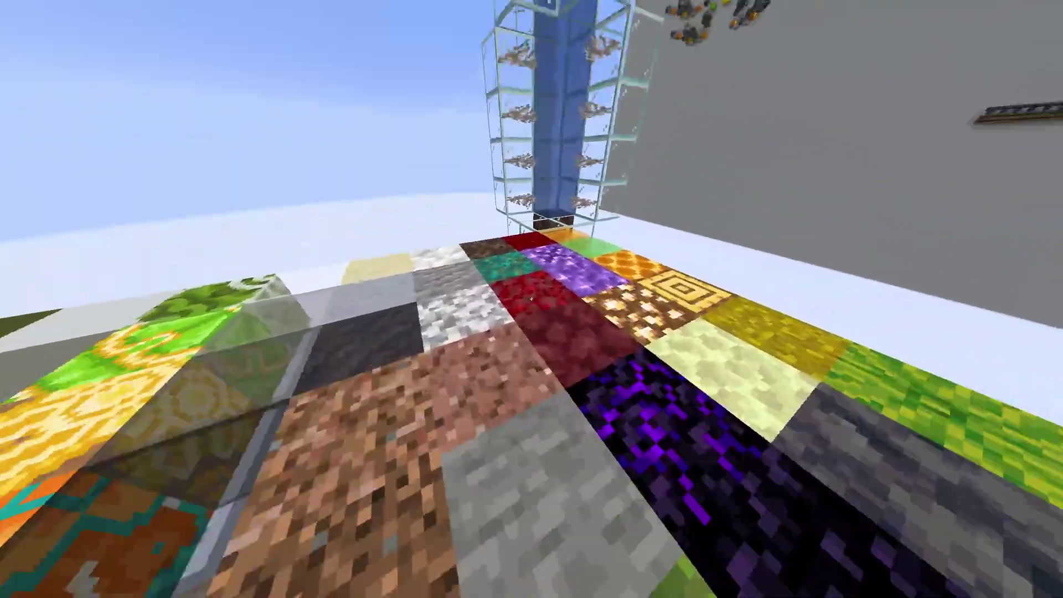
# Step: Toggle the creative inventory shut, then rise to the wooden barrel ceiling beside the hanging block
pyautogui.press('e')
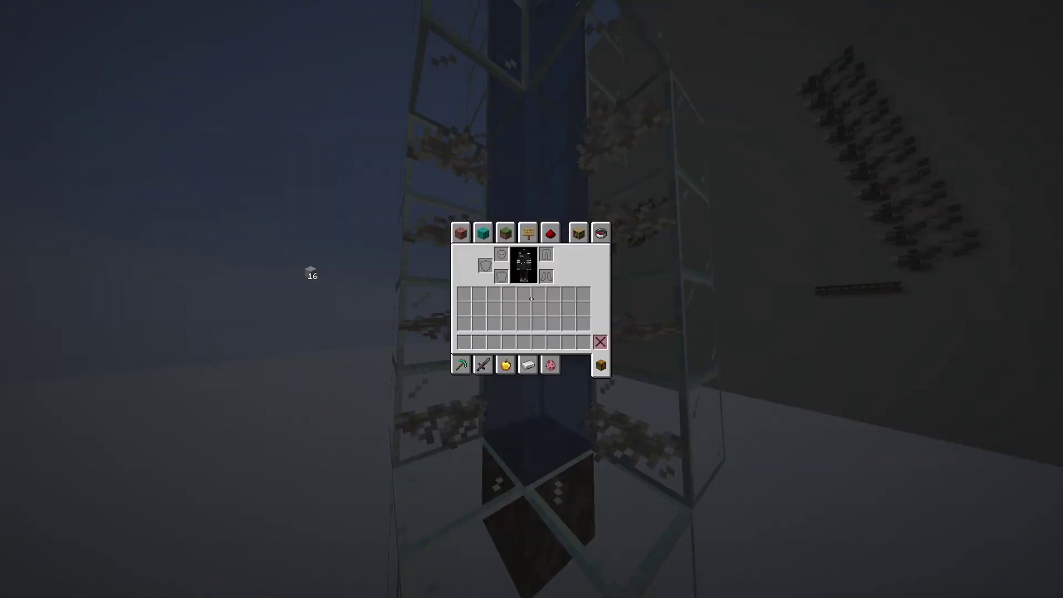
pyautogui.press('e')
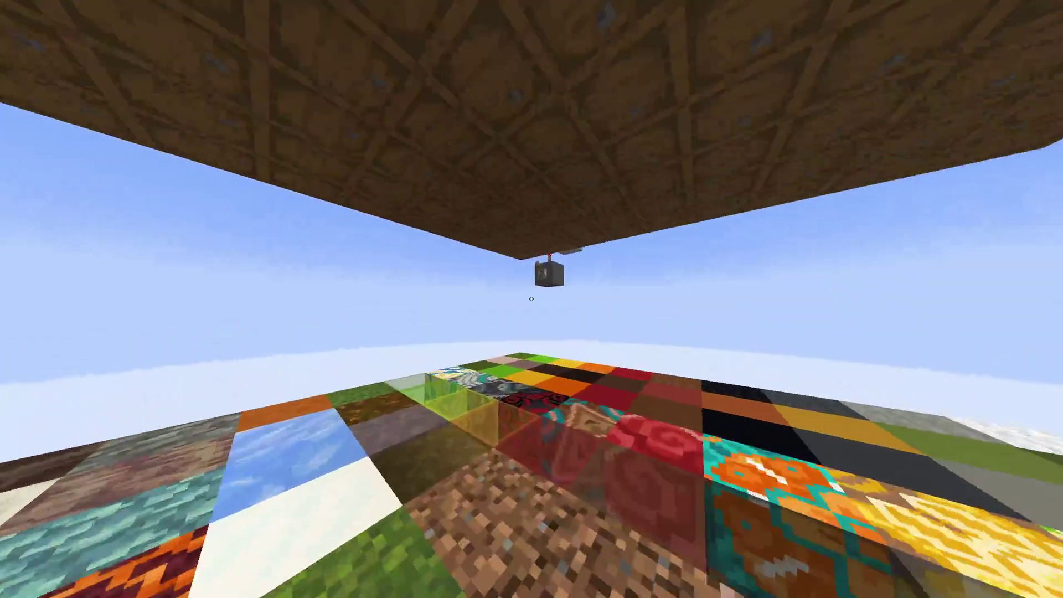
pyautogui.press('space')
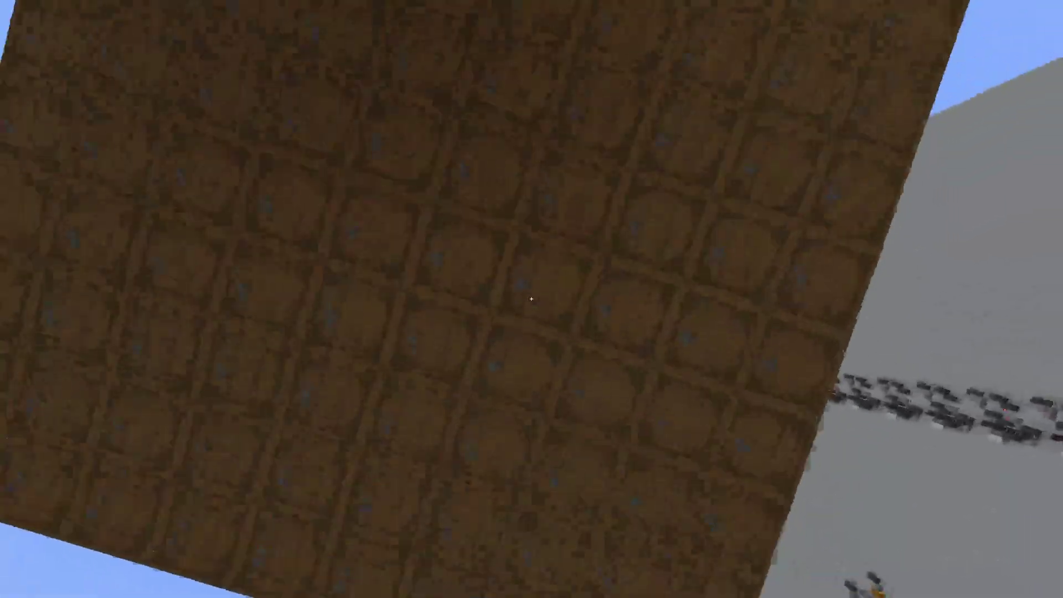
# Step: Check the overhead ceiling barrel's slots for the grey block, then close the barrel
pyautogui.rightClick(532, 300)
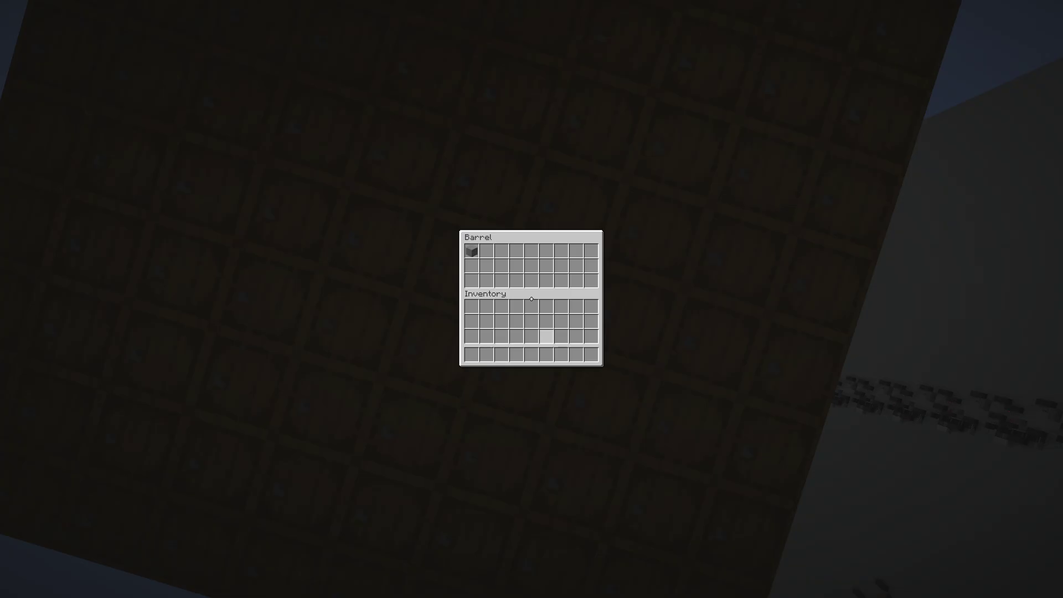
pyautogui.press('Escape')
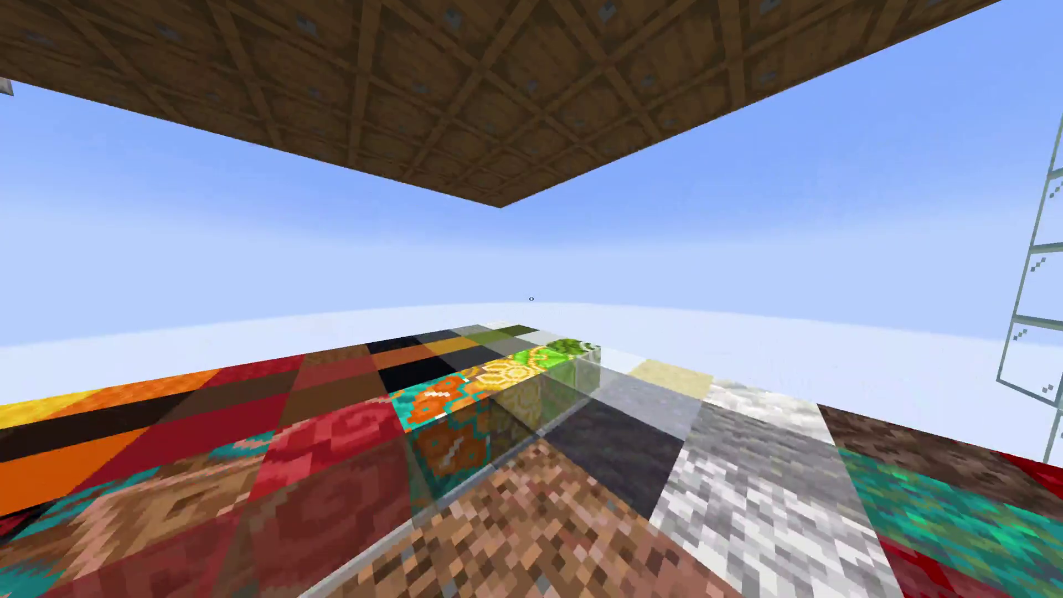
# Step: Fly sideways across the indicator floor to see more columns of the coloured grid
pyautogui.press('a')
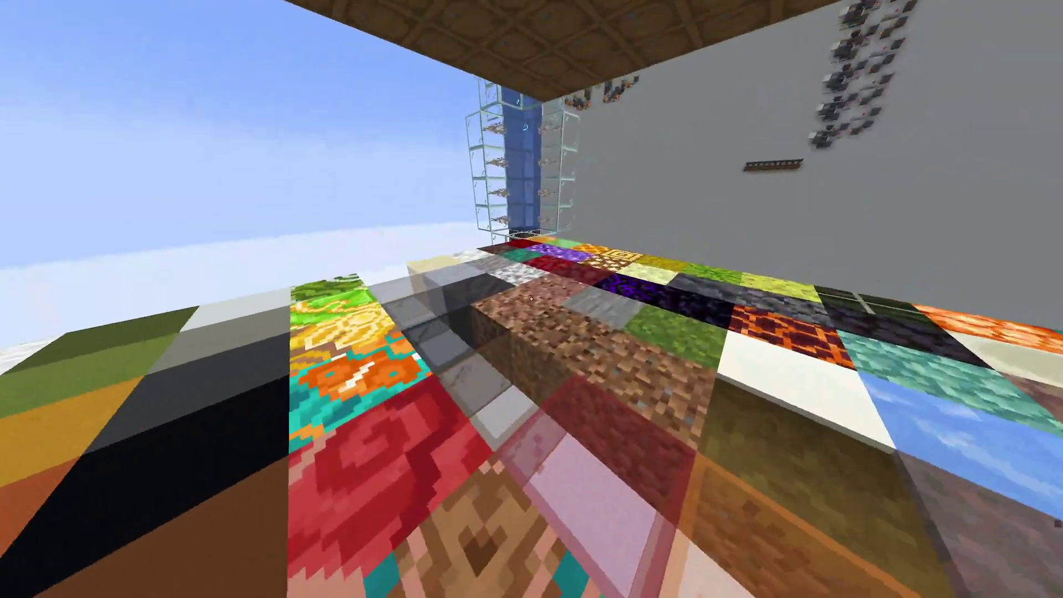
pyautogui.press('a')
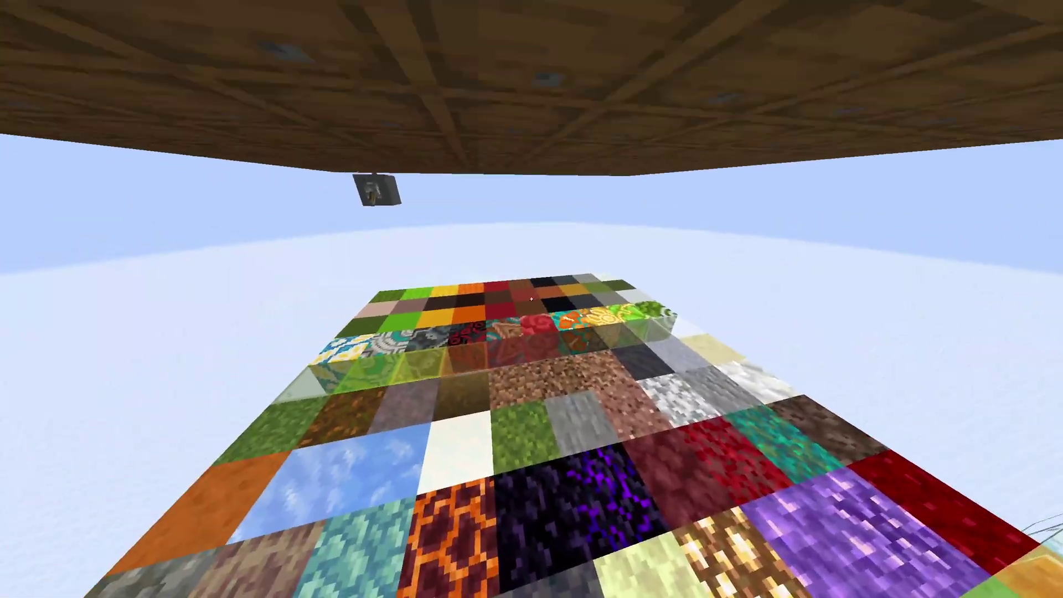
pyautogui.press('w')
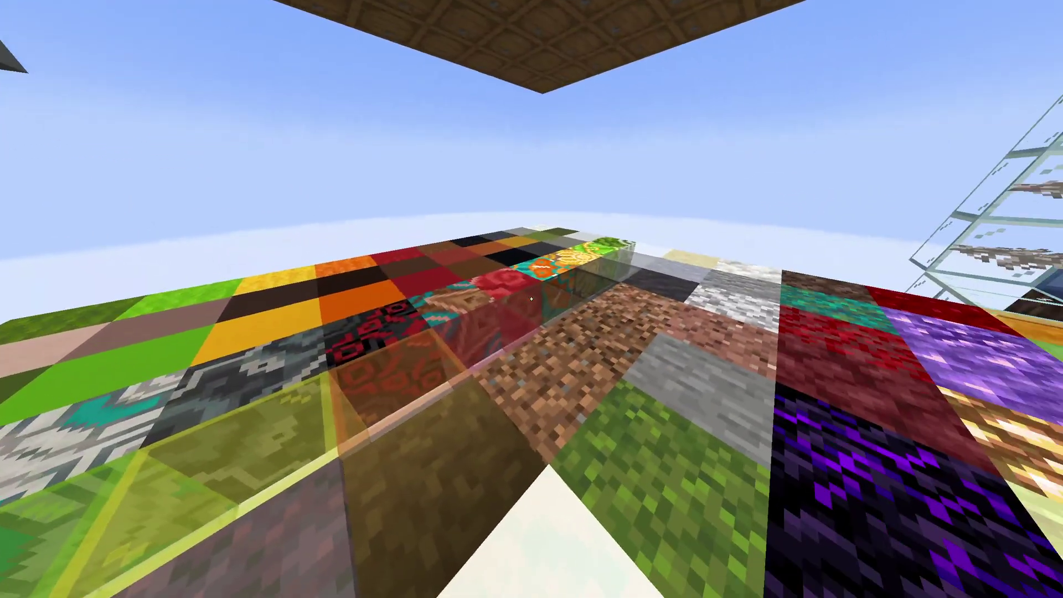
pyautogui.press('space')
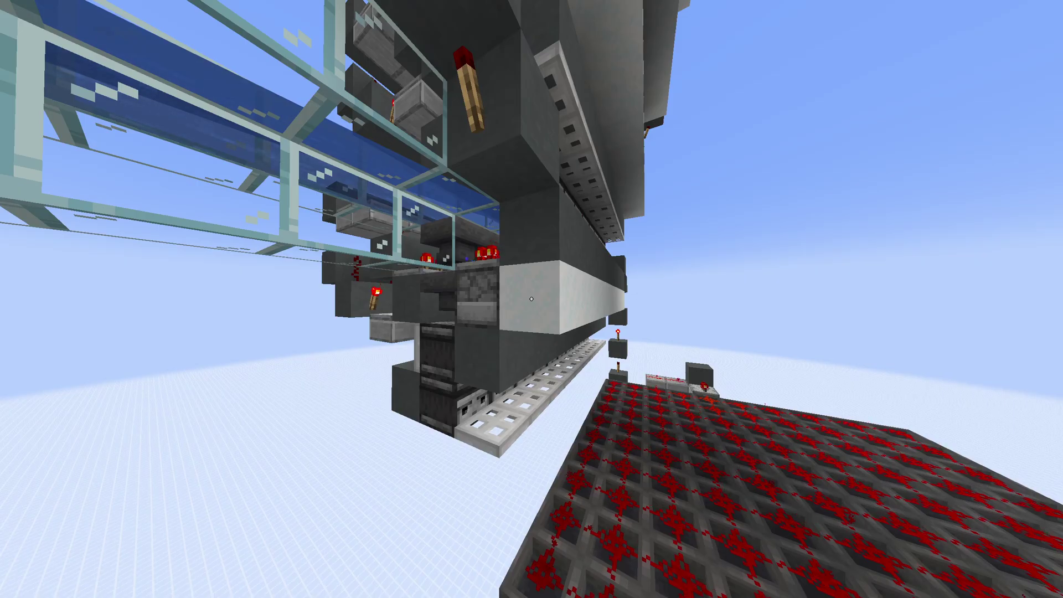
pyautogui.press('e')
pyautogui.click(601, 234)
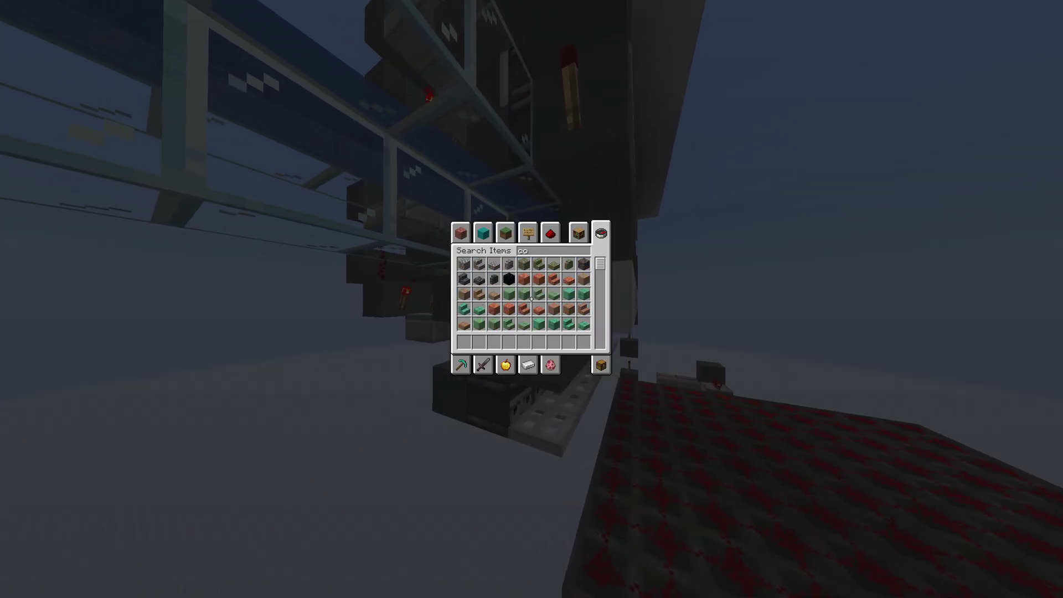
pyautogui.press('e')
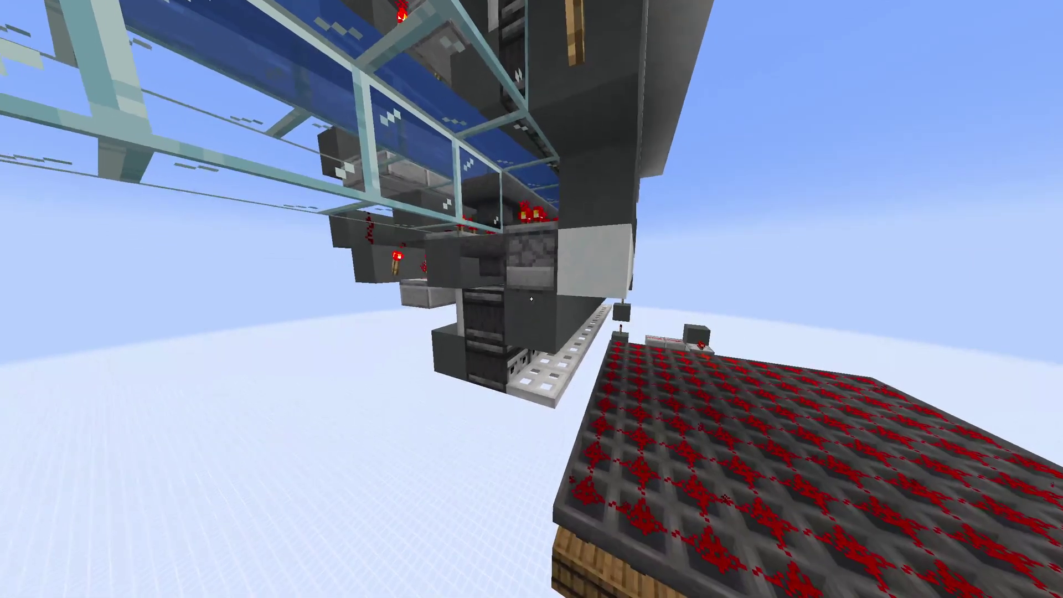
pyautogui.rightClick(532, 299)
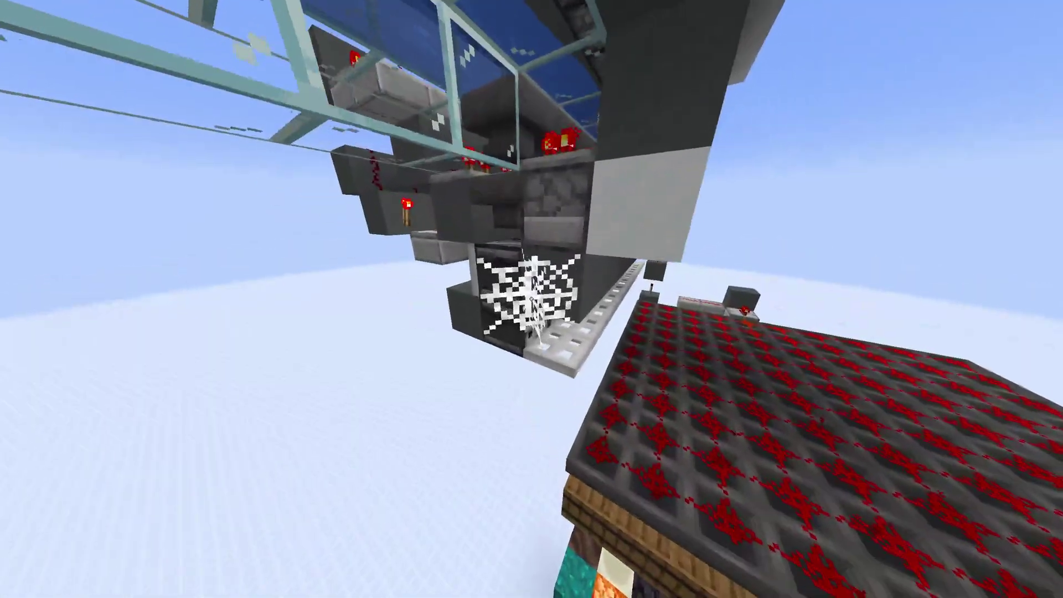
pyautogui.click(531, 300)
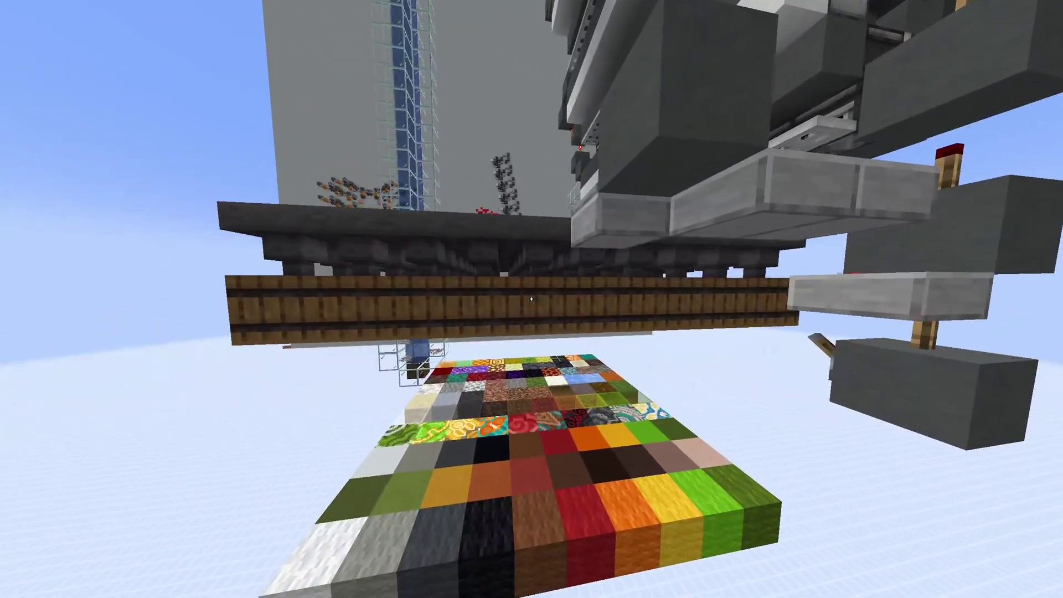
pyautogui.rightClick(531, 298)
pyautogui.press('Escape')
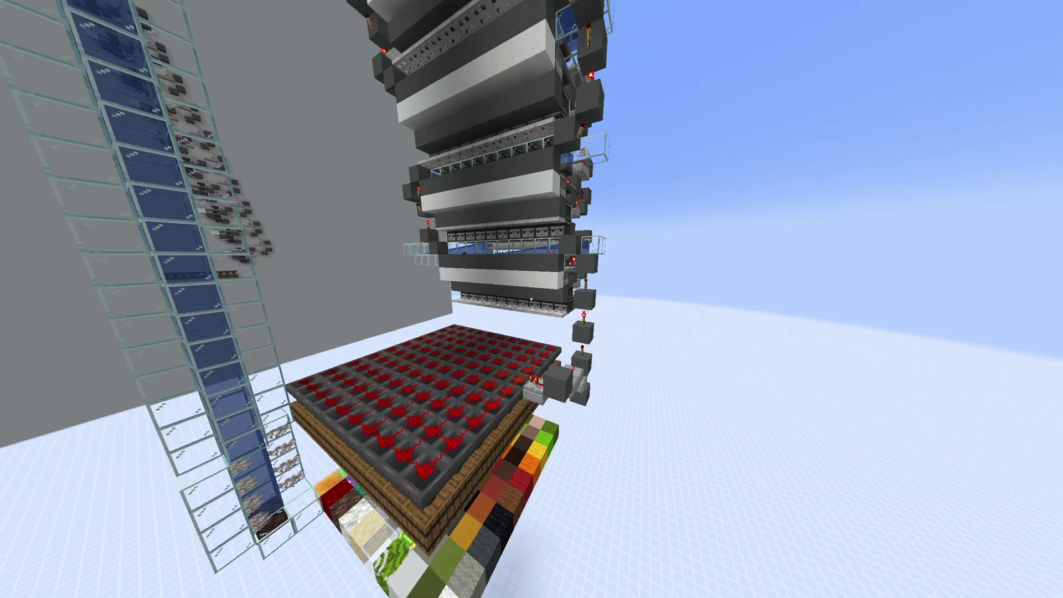
pyautogui.press('w')
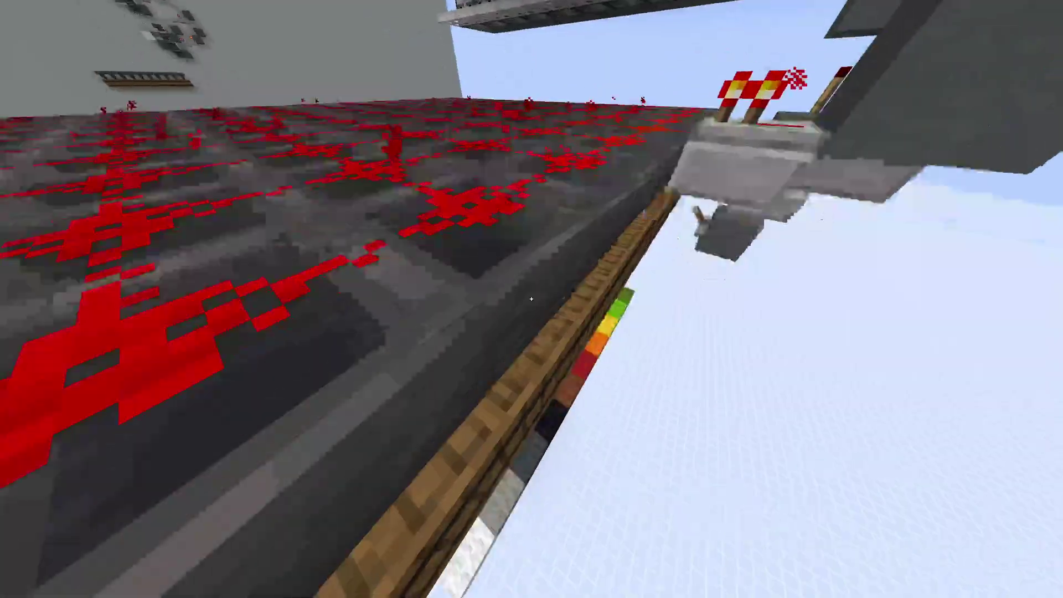